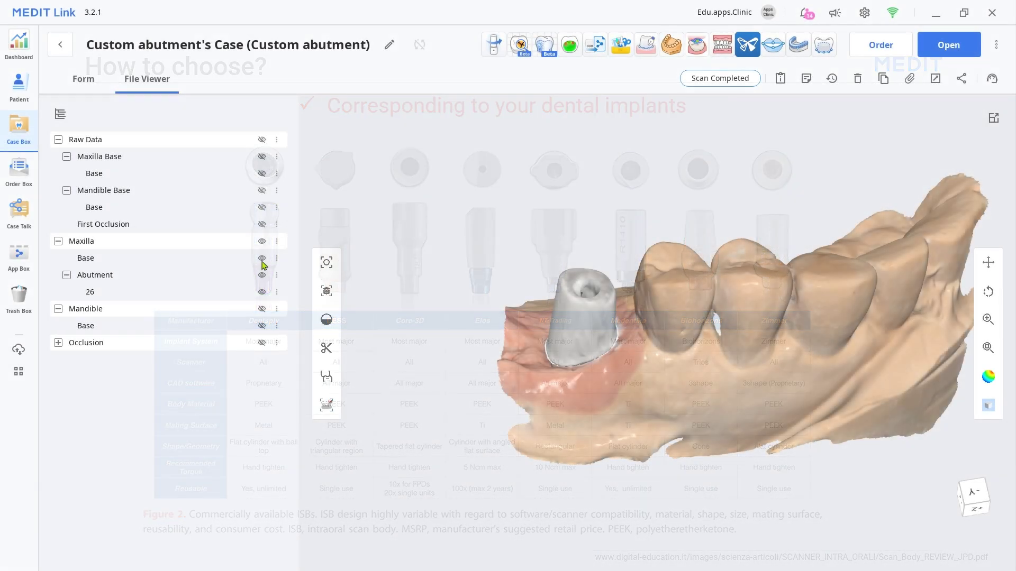
# - Hide the Maxilla Base scan to view the abutment alone, then bring up Export Files in This Case
pyautogui.click(262, 260)
pyautogui.click(262, 260)
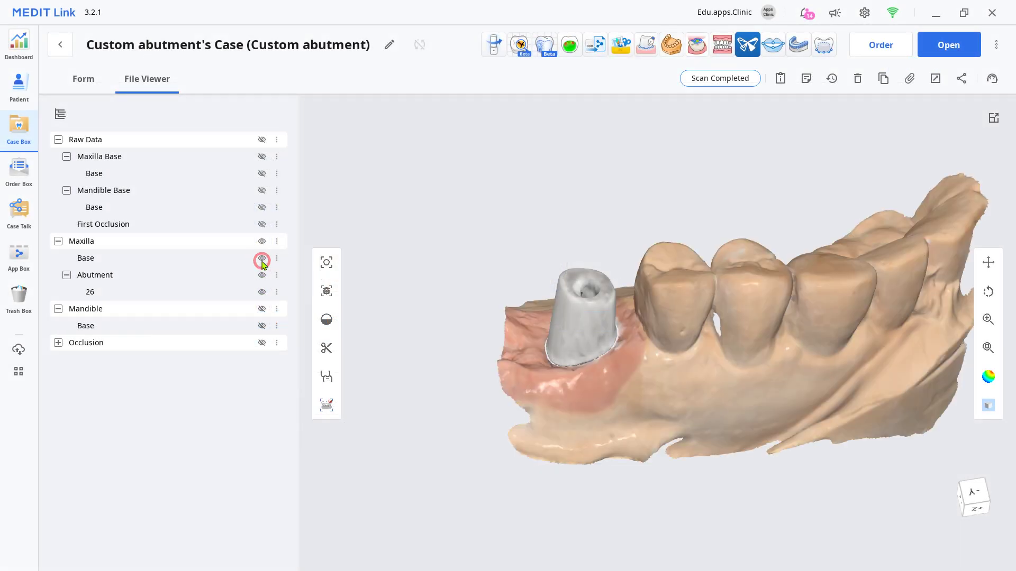
pyautogui.click(262, 260)
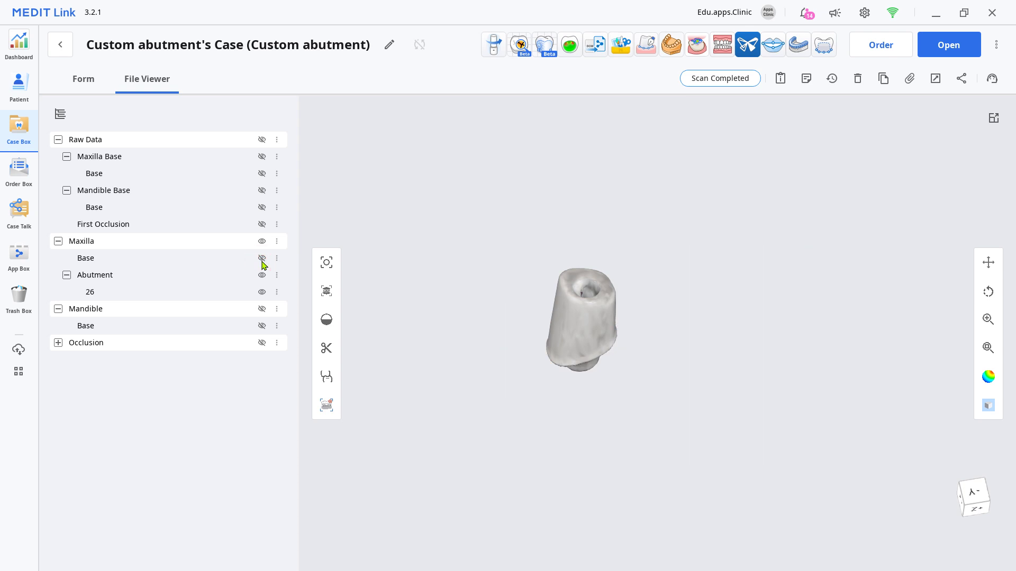
pyautogui.click(261, 260)
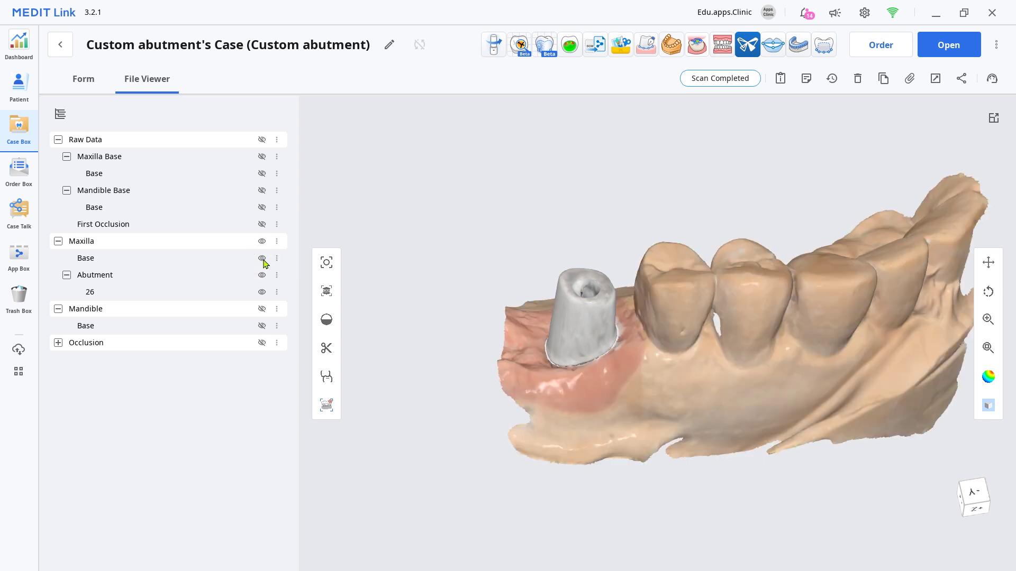
pyautogui.click(262, 259)
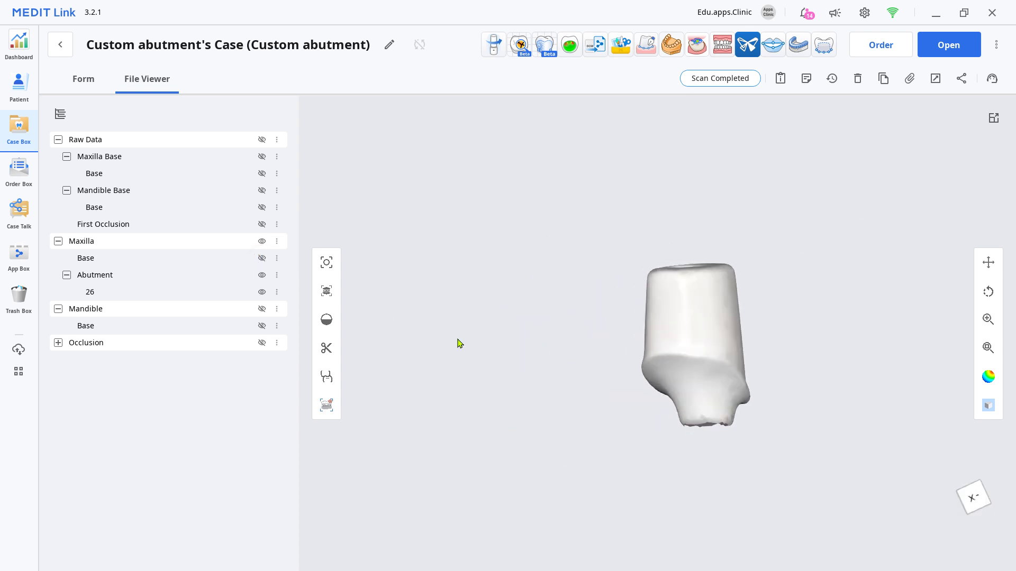
pyautogui.moveTo(575, 360); pyautogui.dragTo(659, 379, button='right')
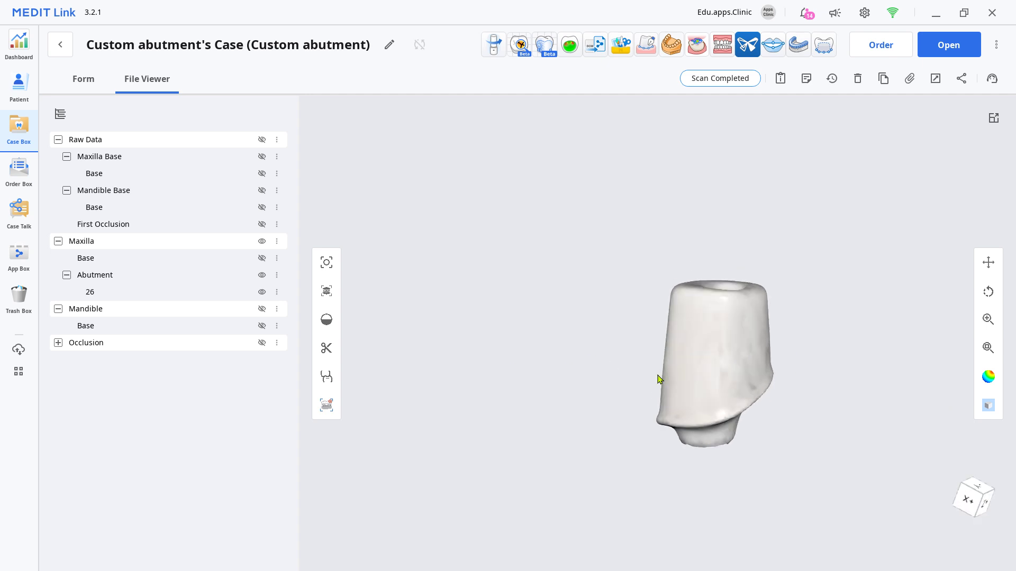
pyautogui.click(935, 78)
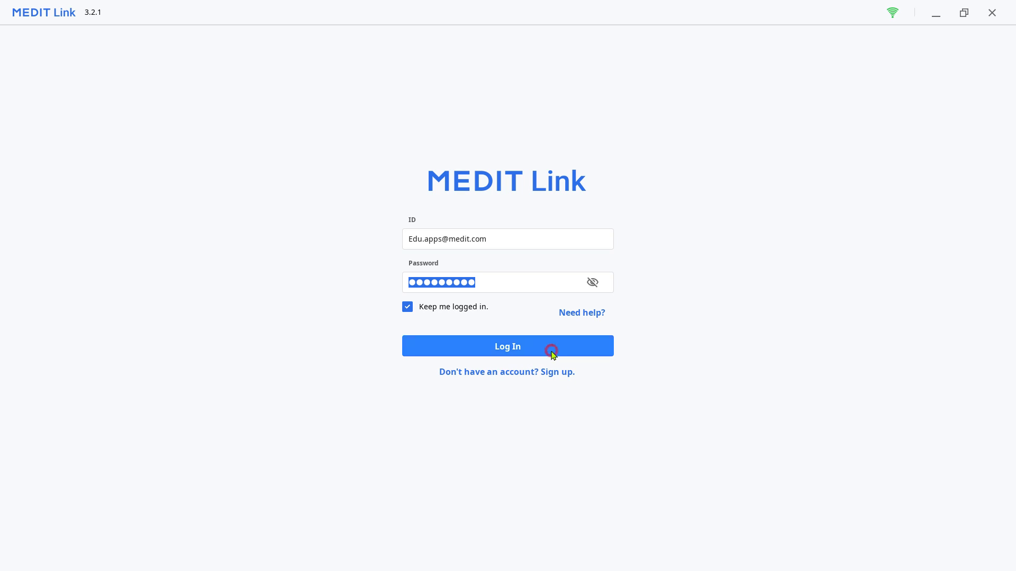
# - Log in and register a new patient case named 'Custom abutment', proceeding straight to scanning
pyautogui.click(551, 350)
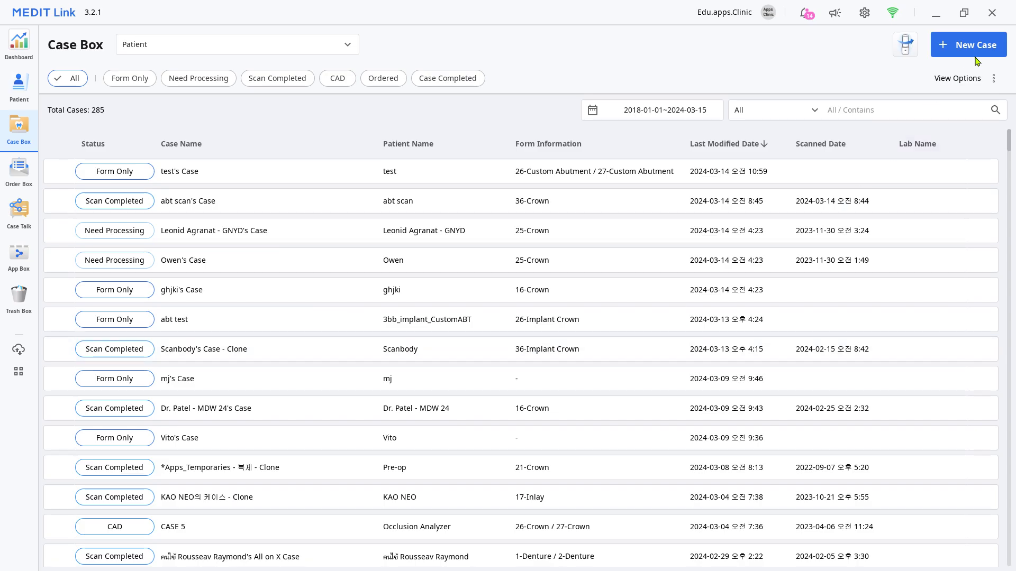
pyautogui.click(974, 45)
pyautogui.write('Cu')
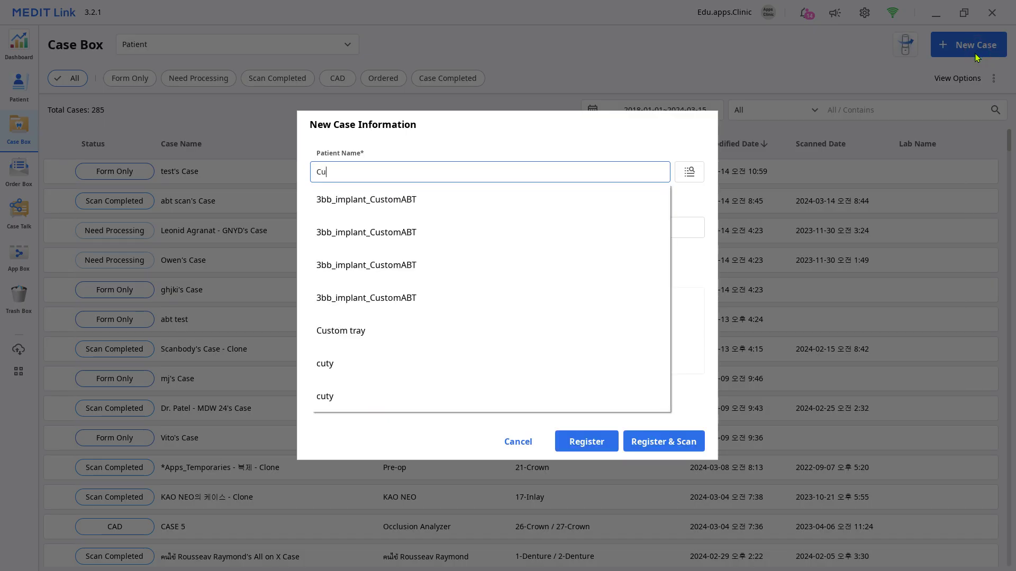
pyautogui.write('stom abutment')
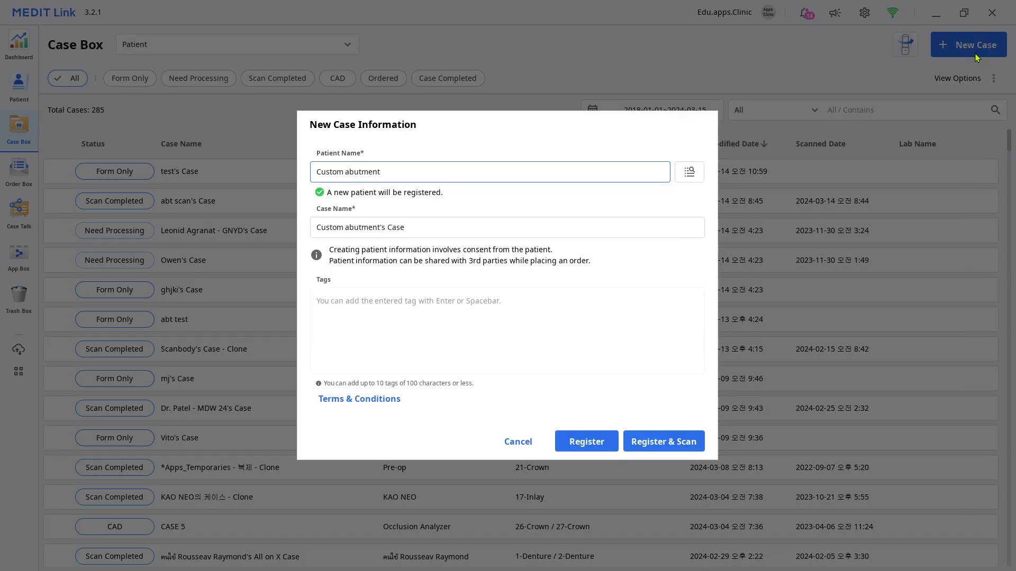
pyautogui.click(667, 449)
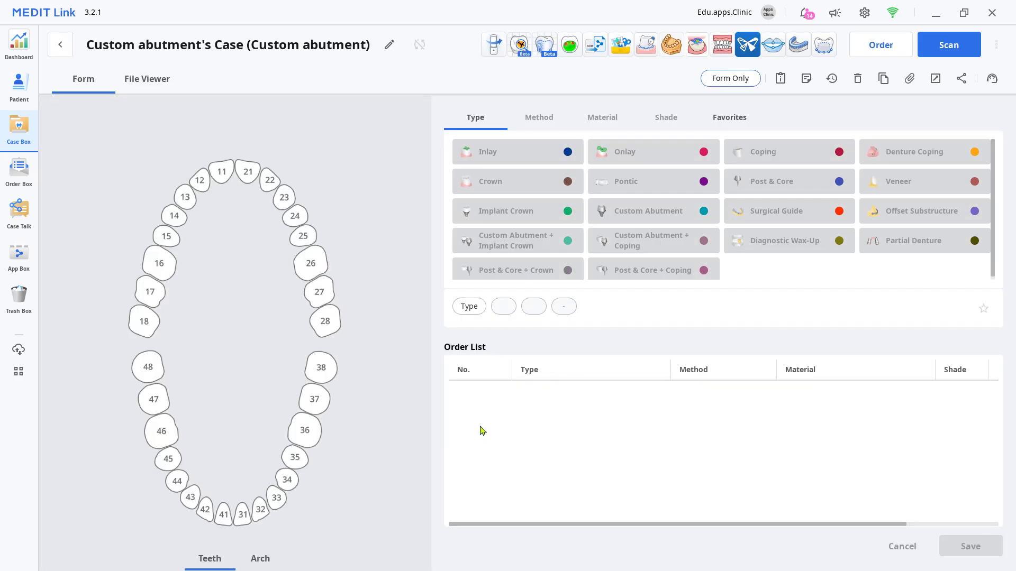
# - Order tooth 26 as an Anatomic Zirconia crown in shade A1 and launch scanning
pyautogui.click(354, 284)
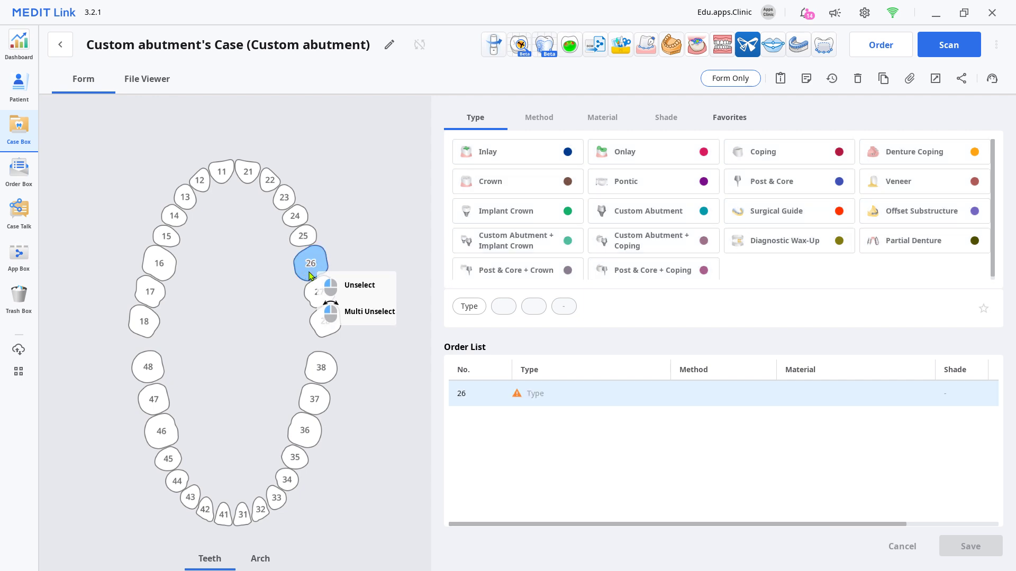
pyautogui.click(492, 183)
pyautogui.click(495, 159)
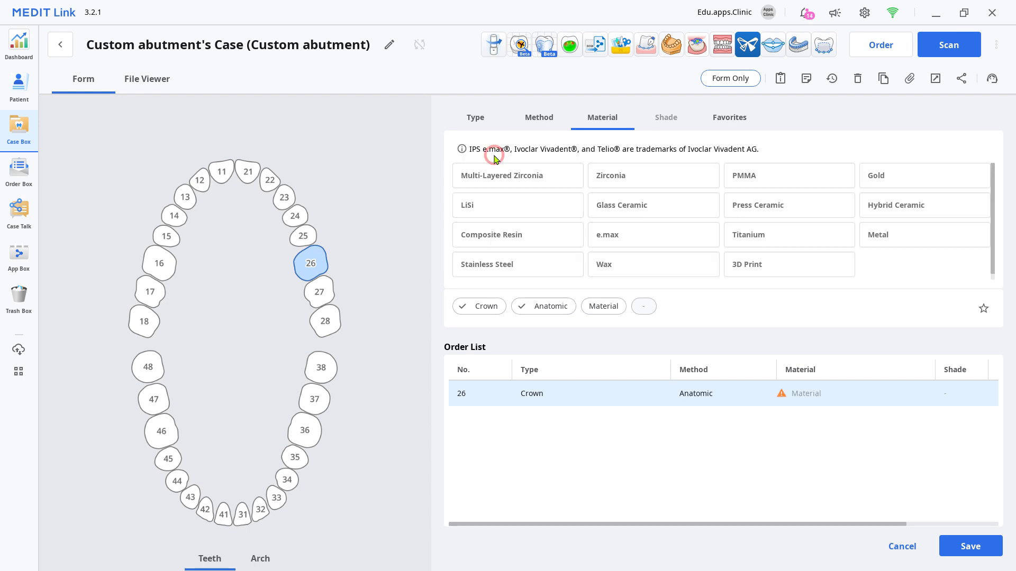
pyautogui.click(651, 183)
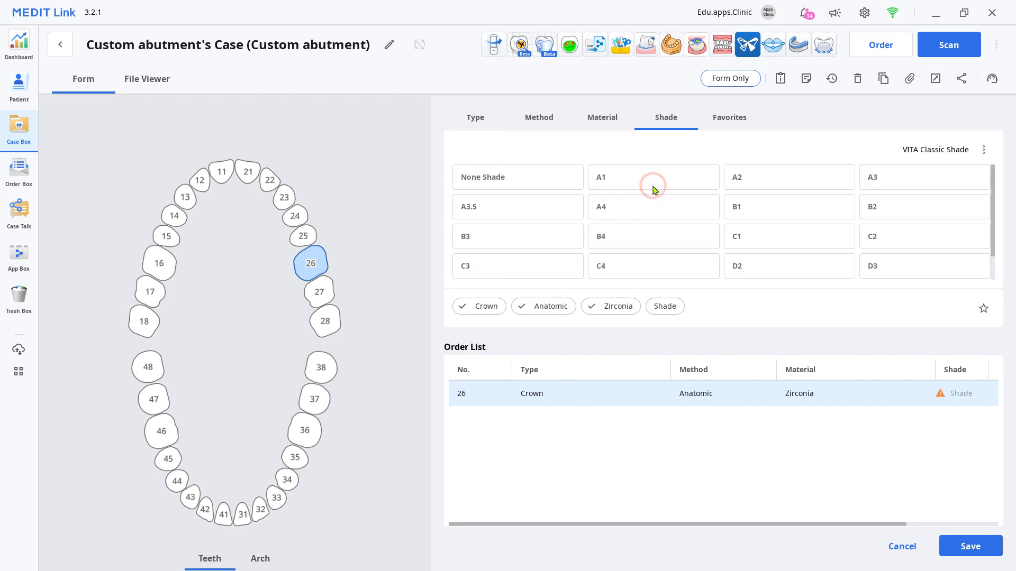
pyautogui.click(654, 185)
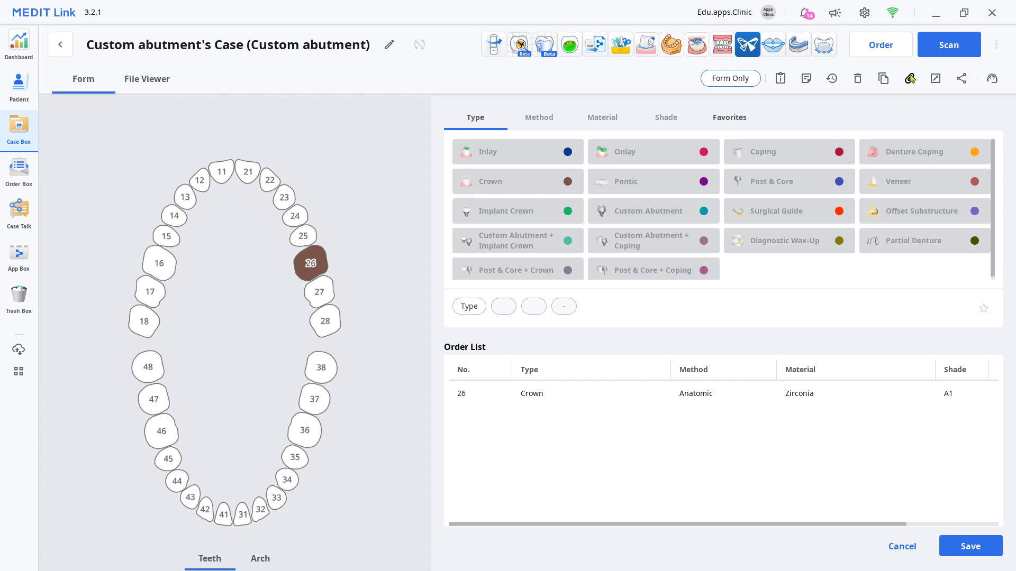
pyautogui.click(946, 52)
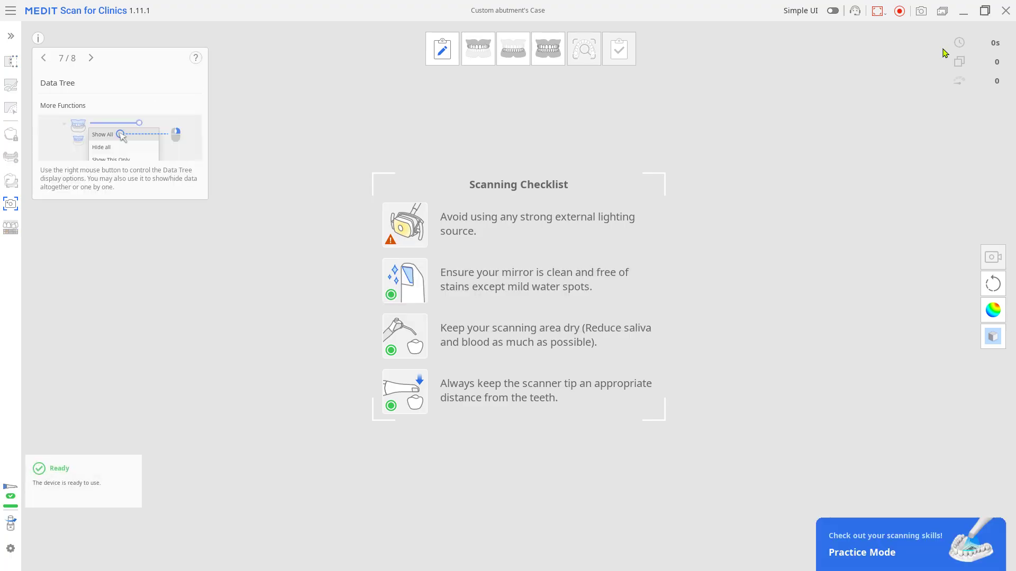
# - Start Register Abutments from the Tools panel and scan the custom abutment, viewing it upright
pyautogui.click(11, 36)
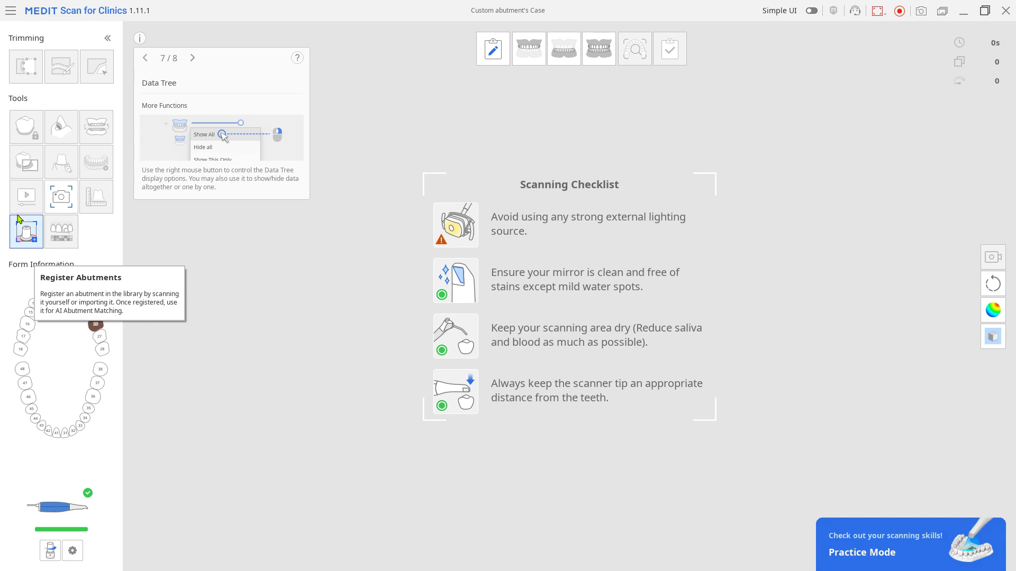
pyautogui.click(26, 231)
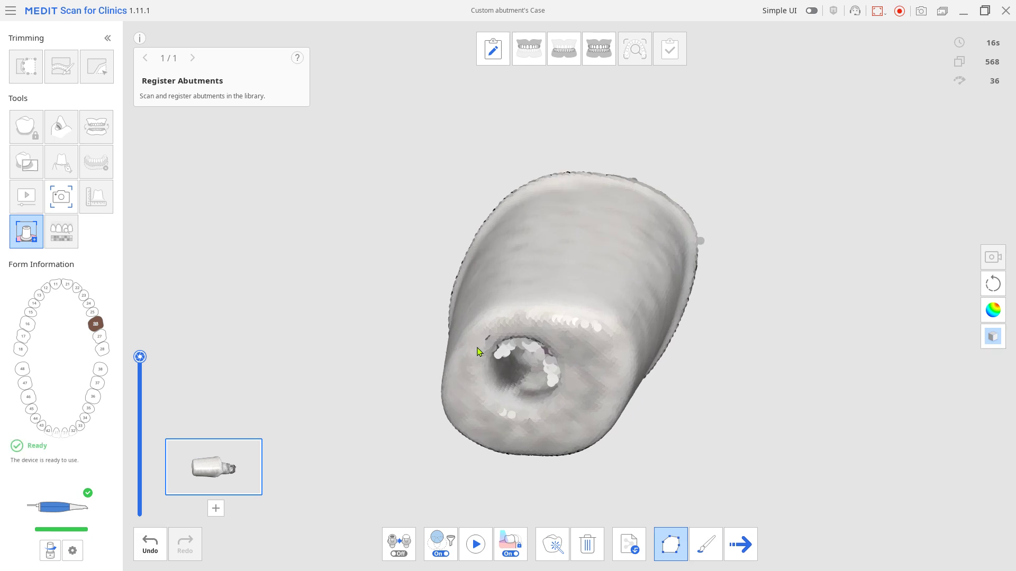
pyautogui.moveTo(477, 351); pyautogui.dragTo(590, 318, button='right')
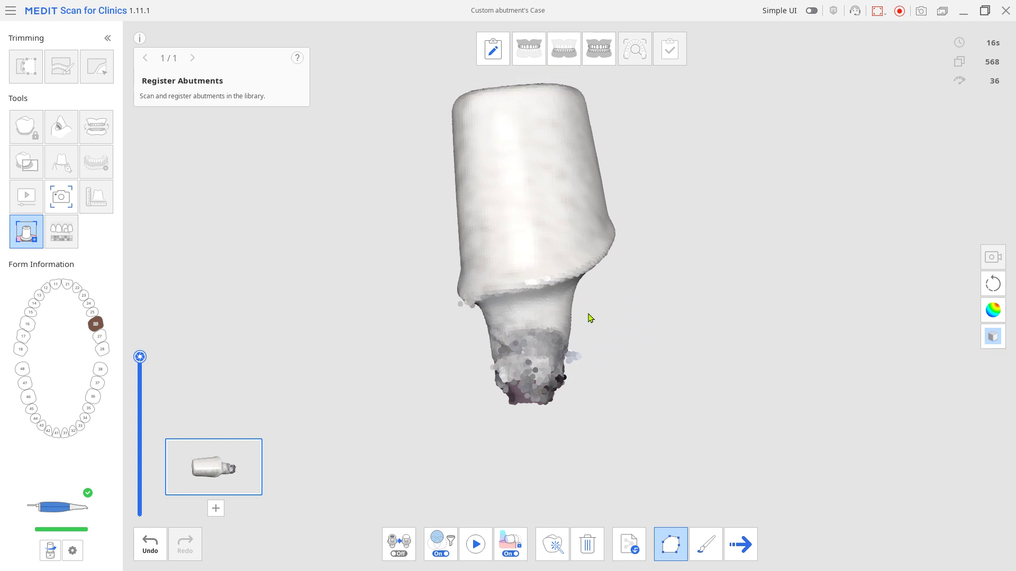
# - Polygon-trim the abutment scan's ragged lower end and merge it as Abutment 1
pyautogui.click(410, 352)
pyautogui.click(603, 313)
pyautogui.click(619, 381)
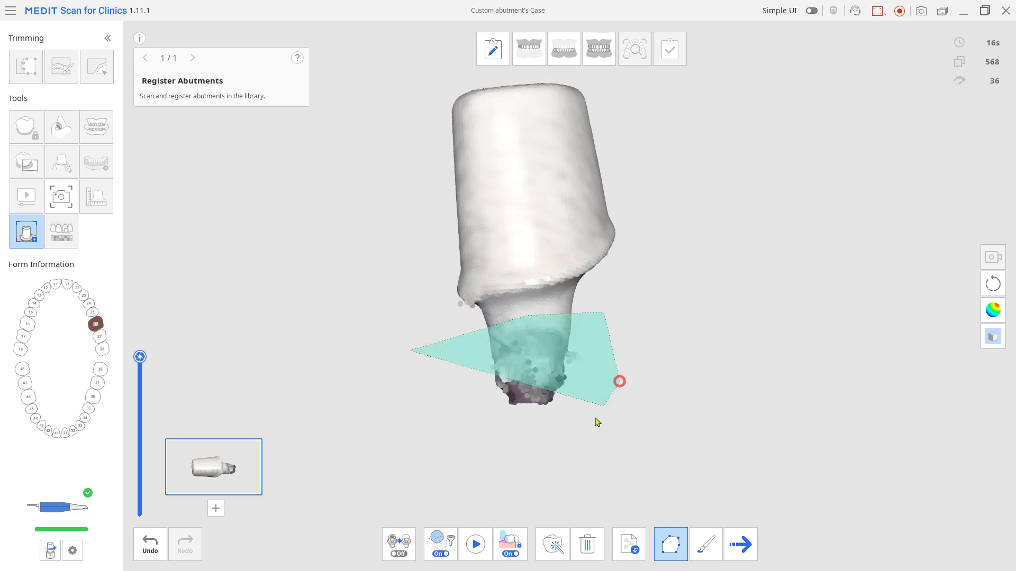
pyautogui.doubleClick(517, 458)
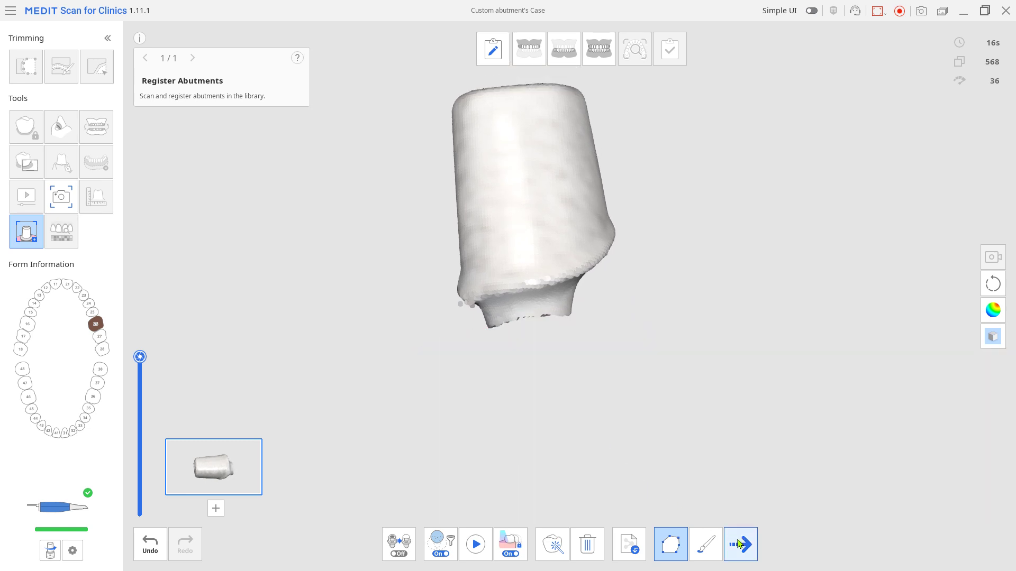
pyautogui.click(735, 535)
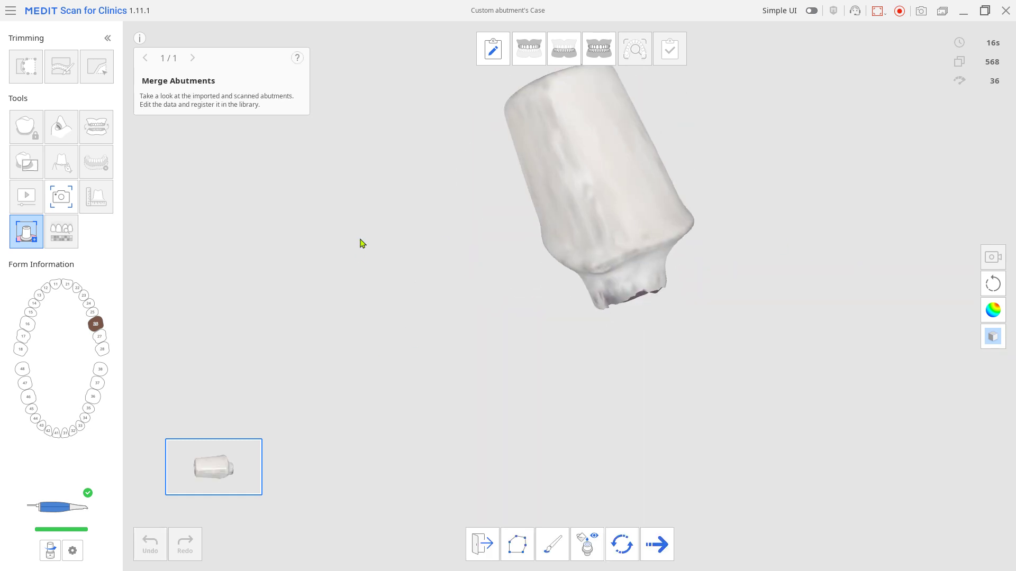
pyautogui.click(664, 544)
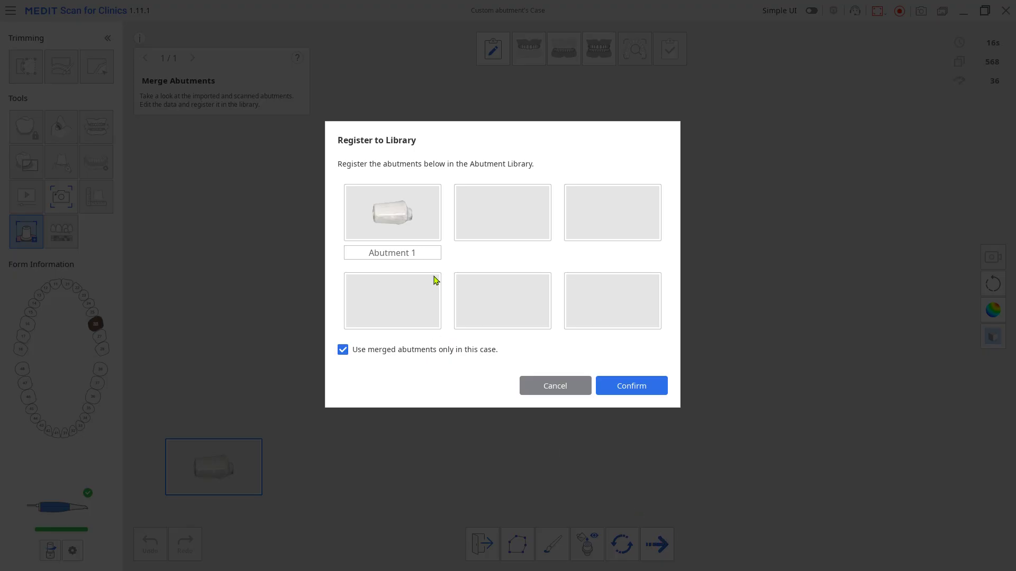
# - Register the abutment in the library as '#26', unticking 'Use merged abutments only'
pyautogui.moveTo(428, 250); pyautogui.dragTo(331, 249)
pyautogui.write('#26')
pyautogui.click(344, 351)
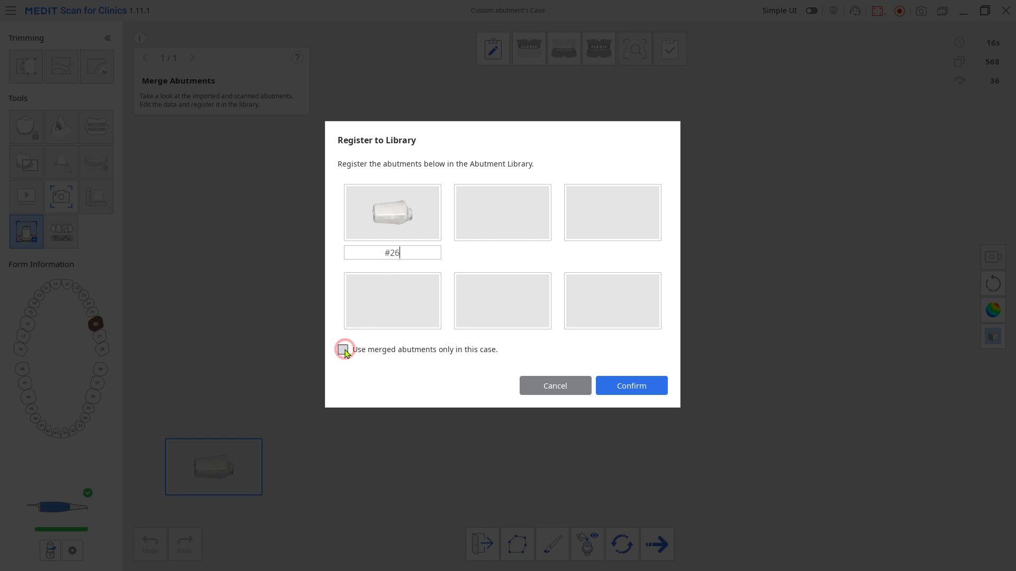
pyautogui.click(612, 389)
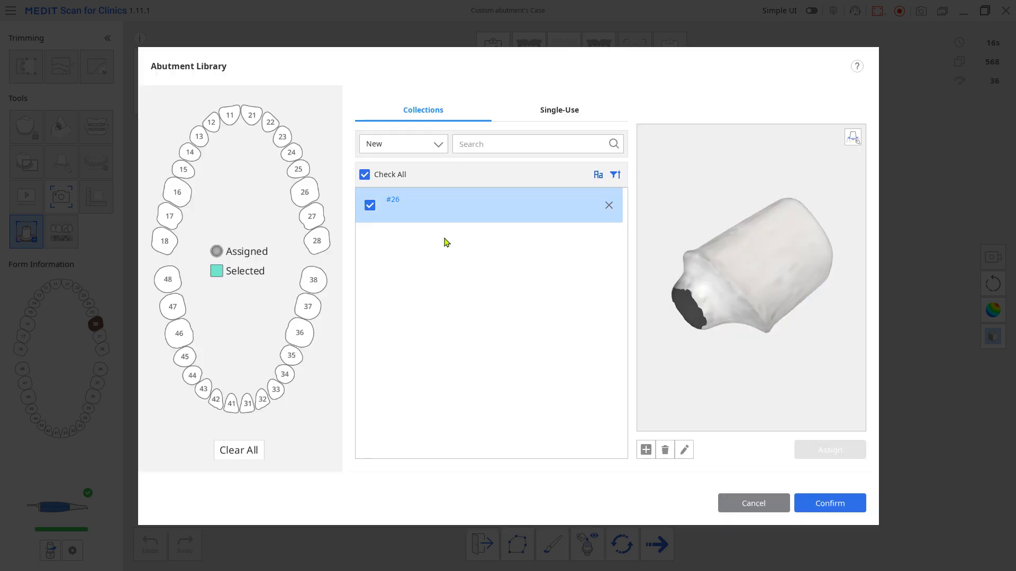
# - Assign the #26 library abutment to tooth 26 and confirm
pyautogui.click(477, 205)
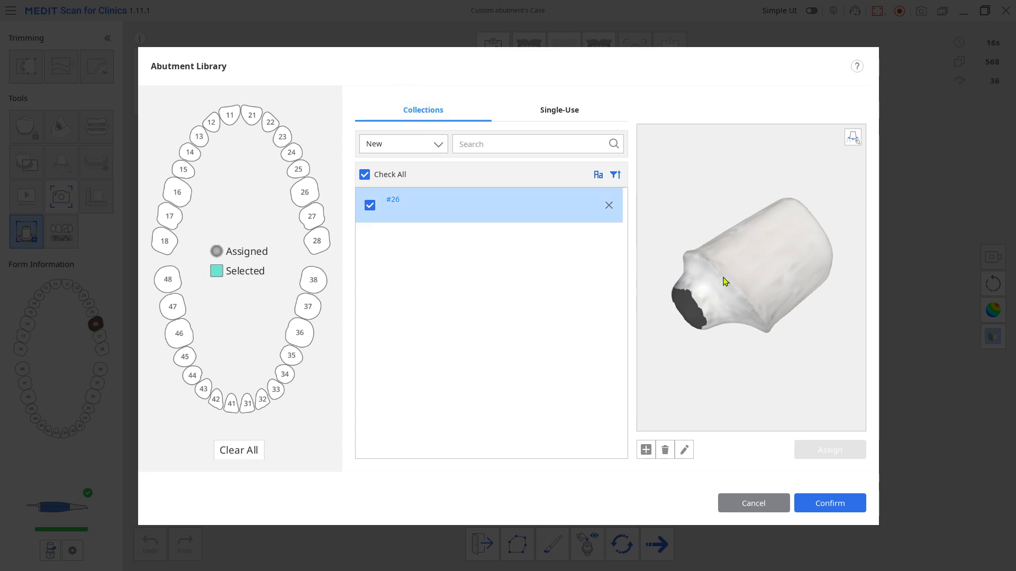
pyautogui.moveTo(698, 281); pyautogui.dragTo(743, 369)
pyautogui.moveTo(766, 234); pyautogui.dragTo(787, 361)
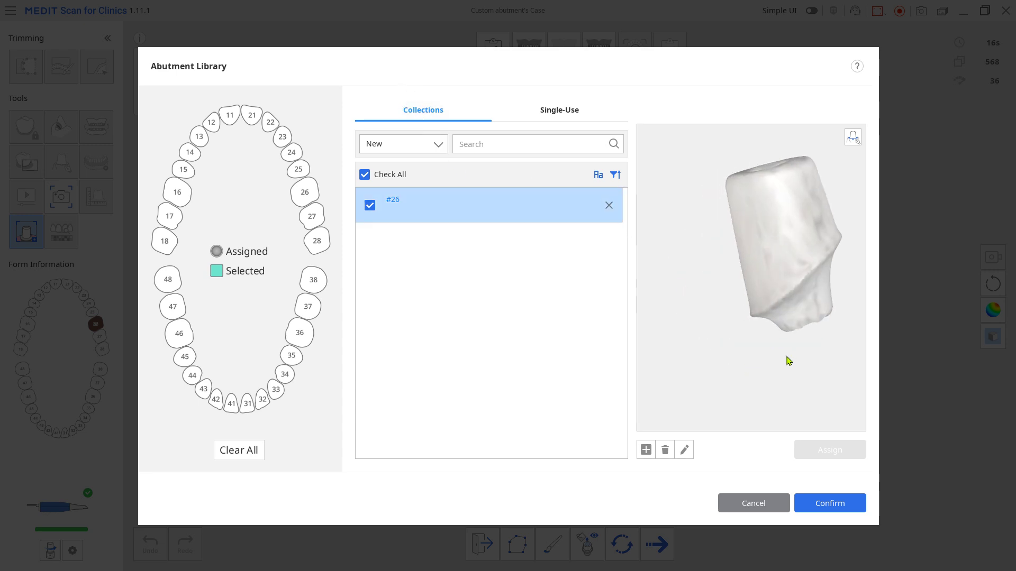
pyautogui.click(310, 199)
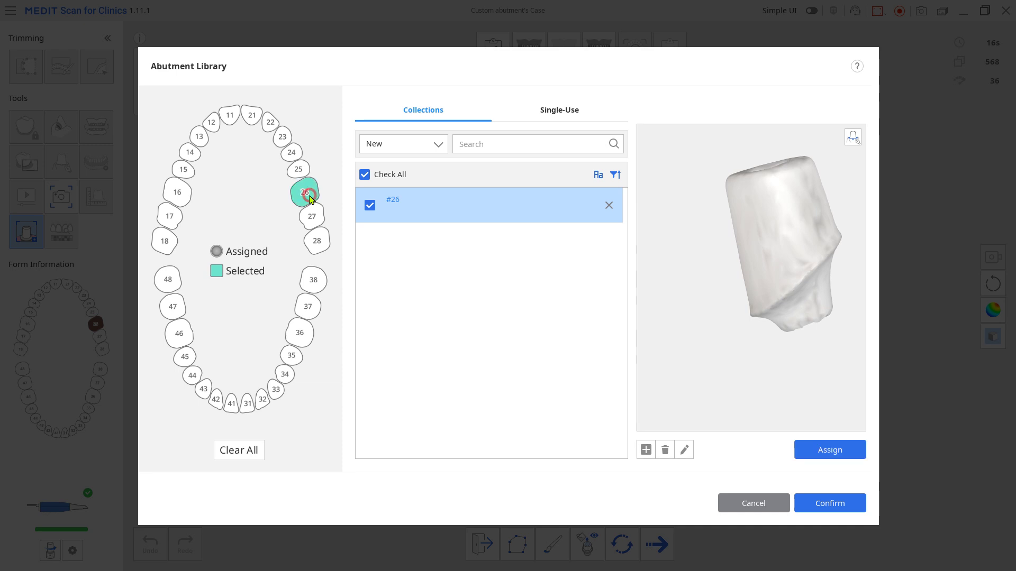
pyautogui.click(828, 453)
pyautogui.click(830, 501)
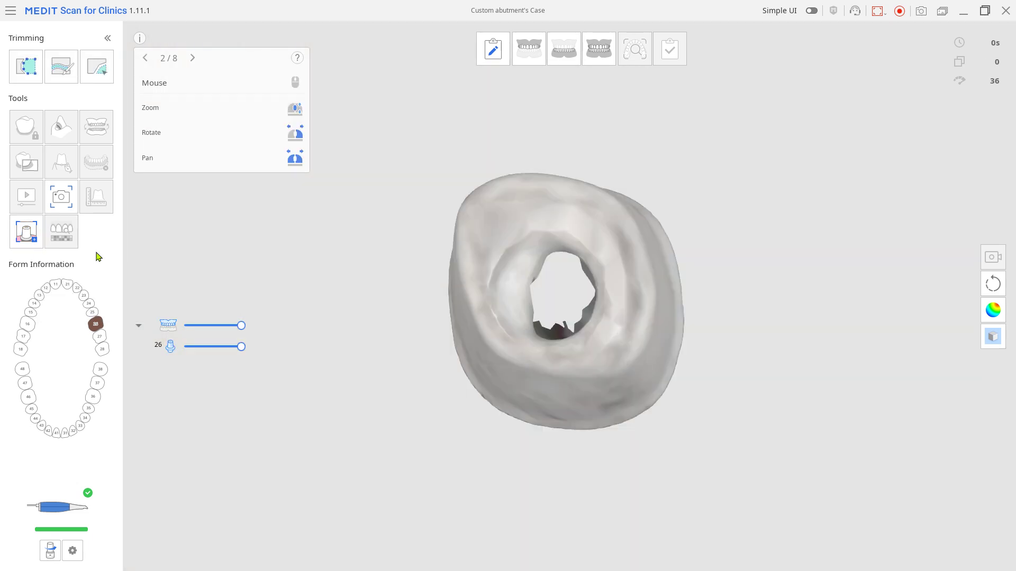
# - Scan the maxilla with AI Abutment Matching enabled so the #26 abutment aligns
pyautogui.click(535, 49)
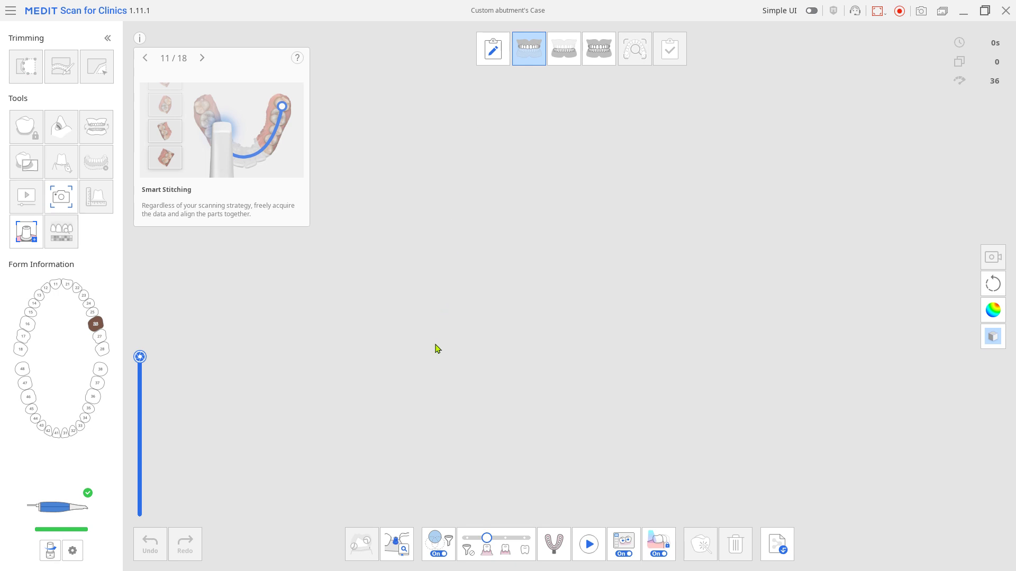
pyautogui.click(399, 553)
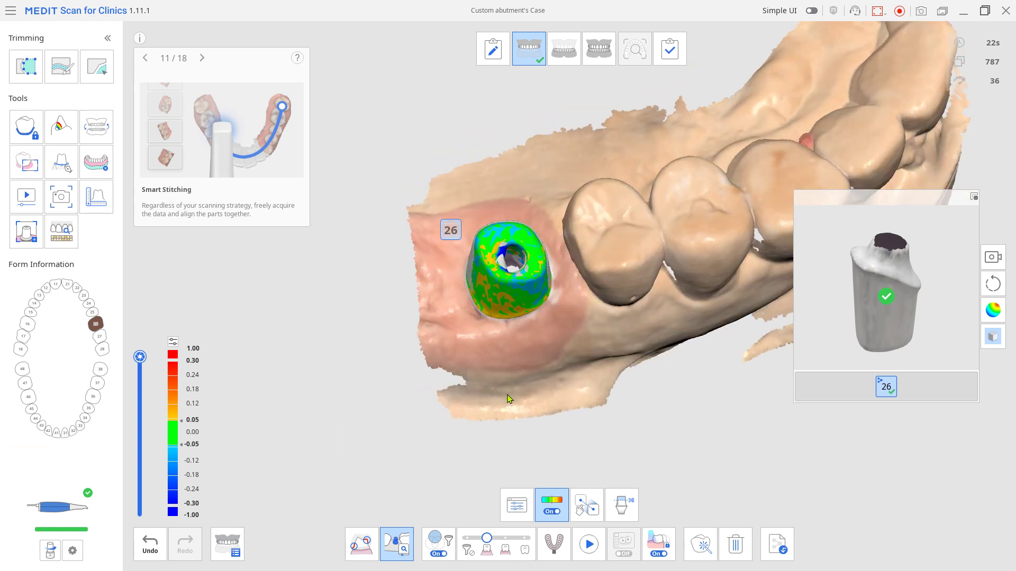
# - Scan the lower jaw in the Mandible stage, then advance to the Occlusion stage
pyautogui.click(564, 60)
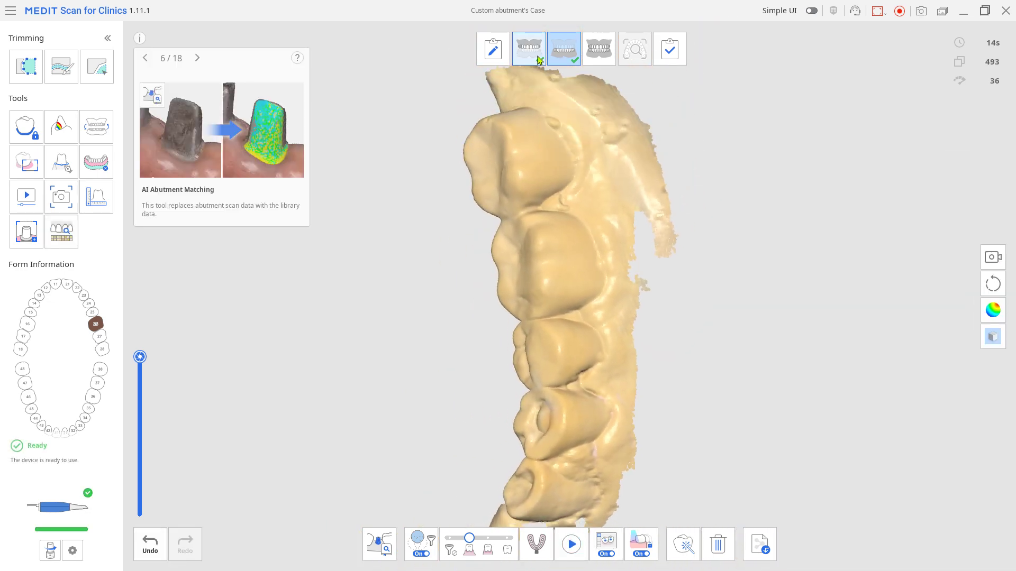
pyautogui.click(602, 59)
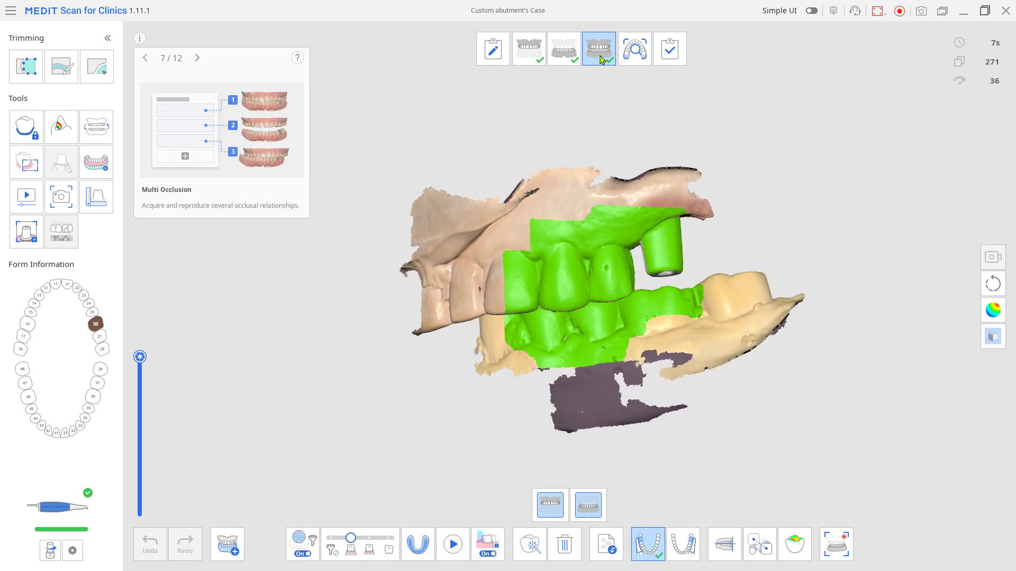
# - Complete the bite scan and process all scan data as it is
pyautogui.click(668, 58)
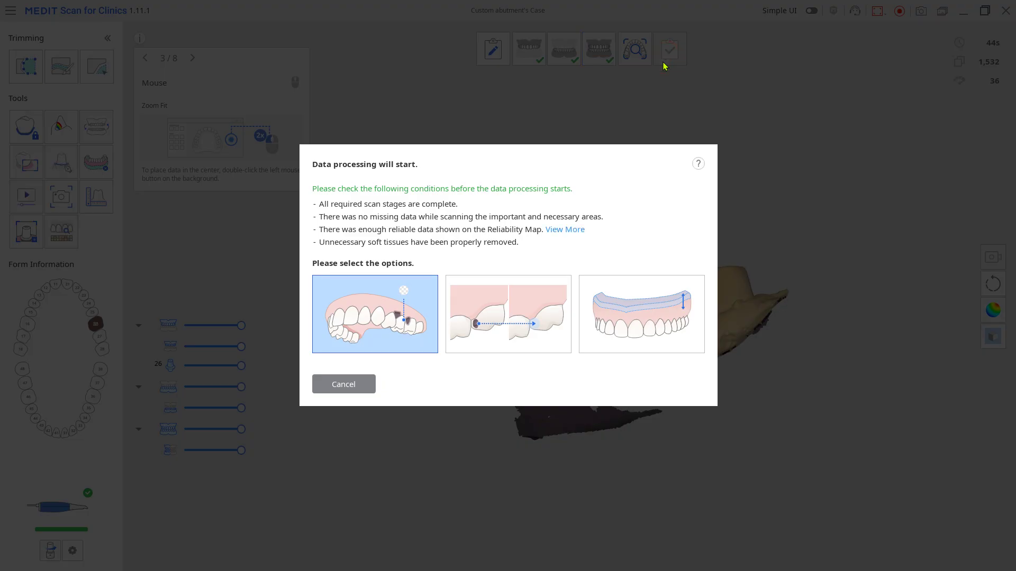
pyautogui.click(397, 315)
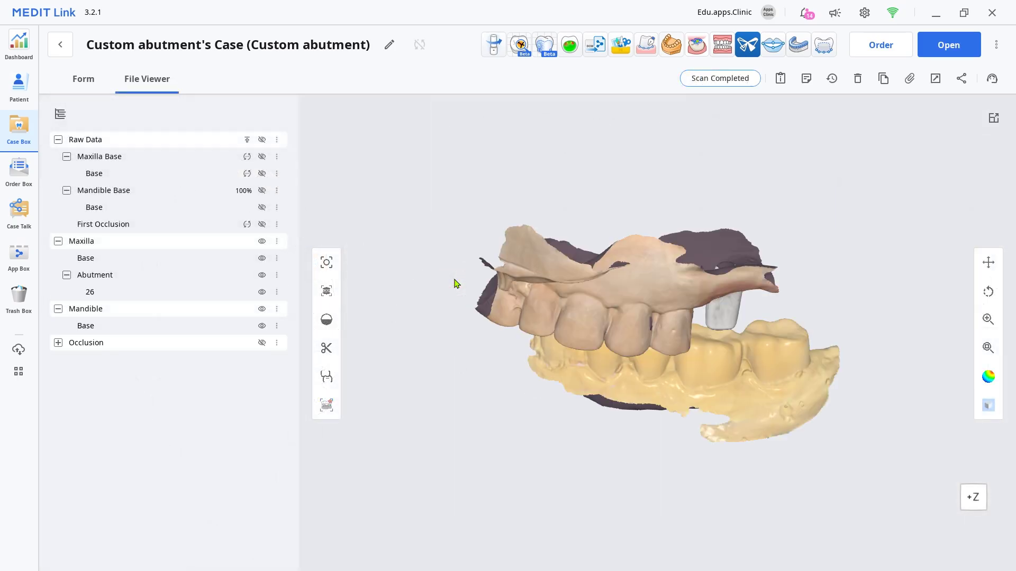
# - Rotate and zoom the completed jaw model in the File Viewer to review it
pyautogui.moveTo(453, 284); pyautogui.dragTo(691, 358, button='right')
pyautogui.scroll(3, 691, 358)
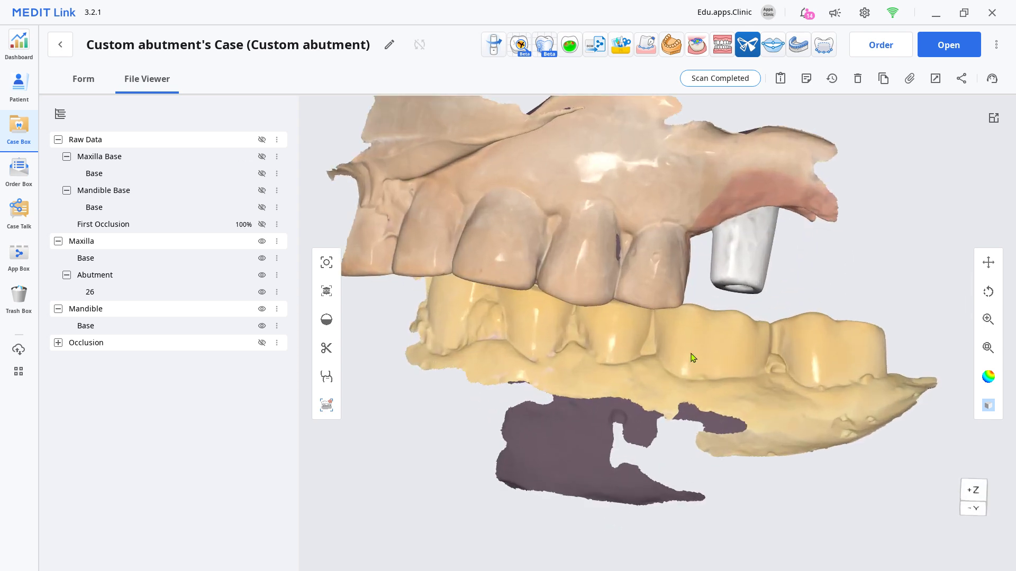